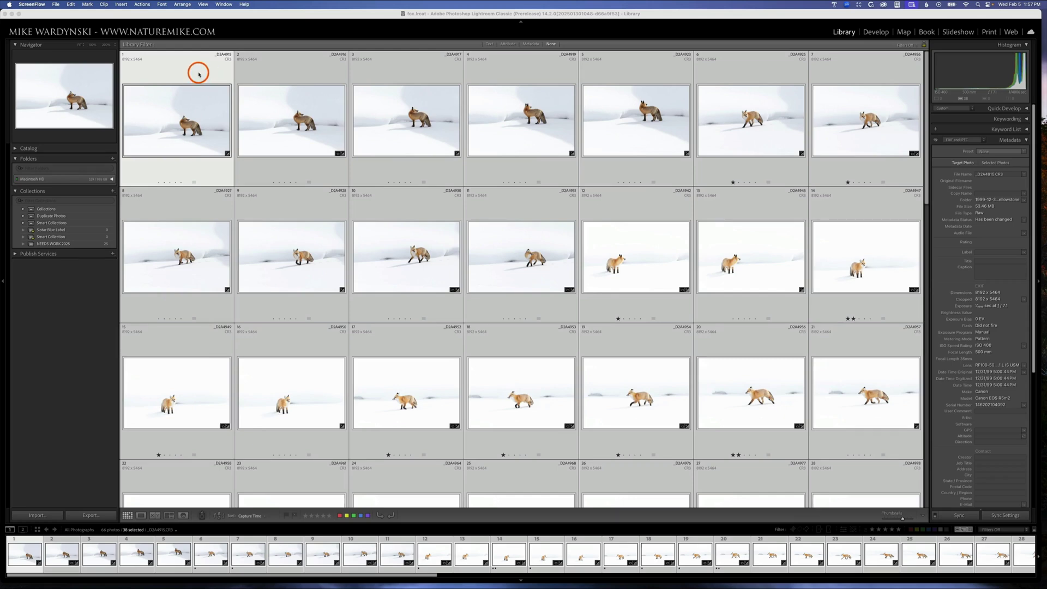
Select all 66 fox photos in the grid, briefly deselecting and reselecting photo 52
click(199, 73)
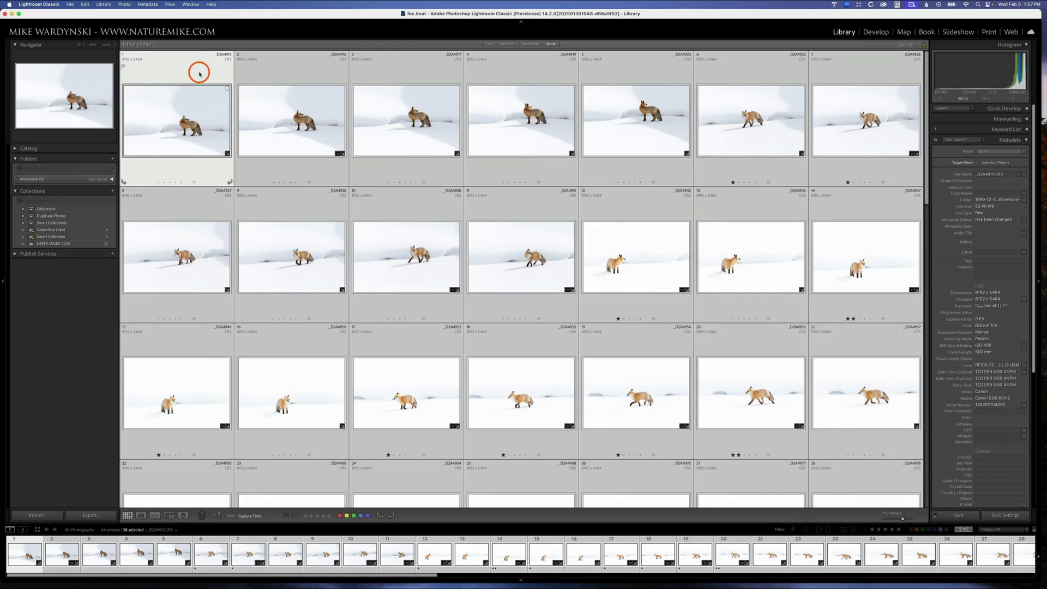
scroll(523, 217, down, 10)
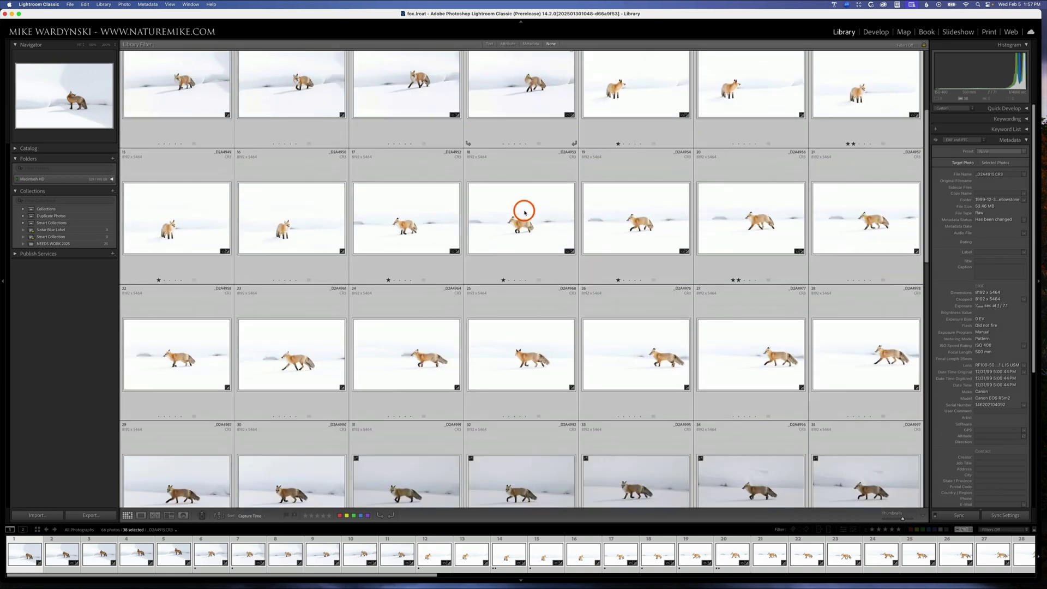
scroll(855, 438, down, 5)
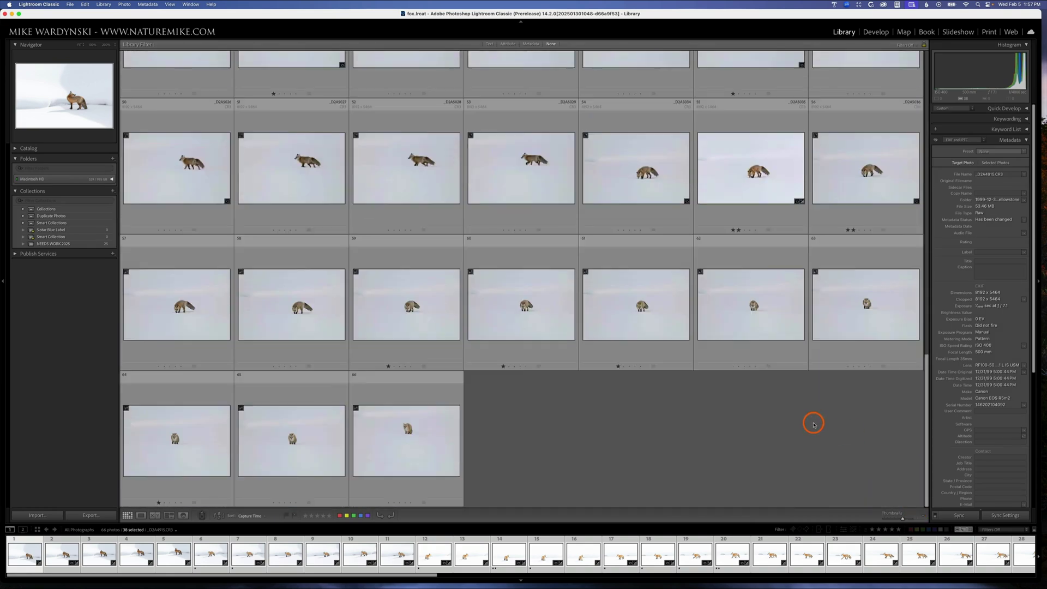
key(super+a)
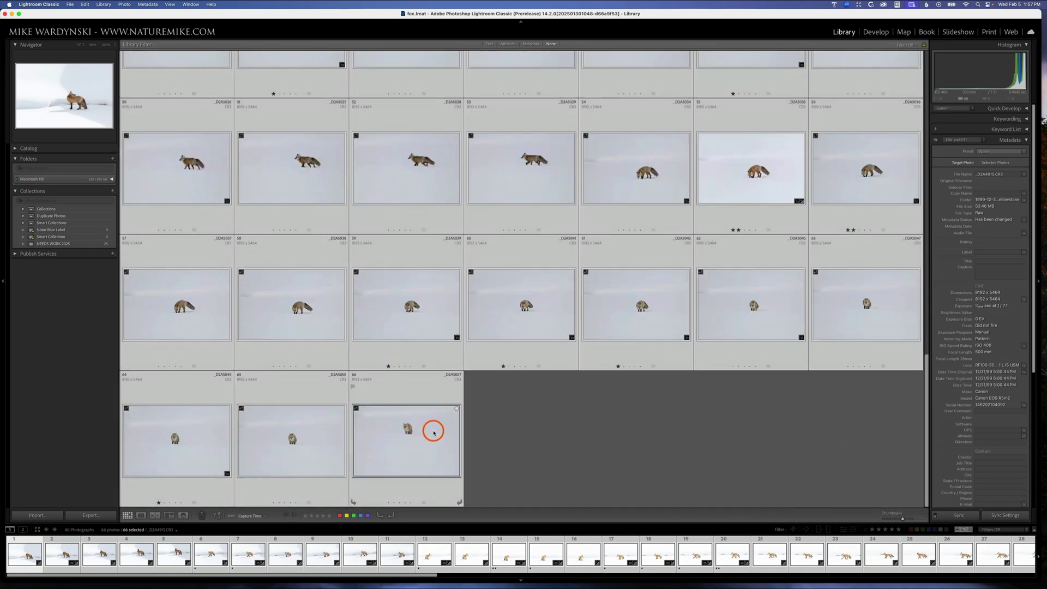
scroll(432, 427, up, 2)
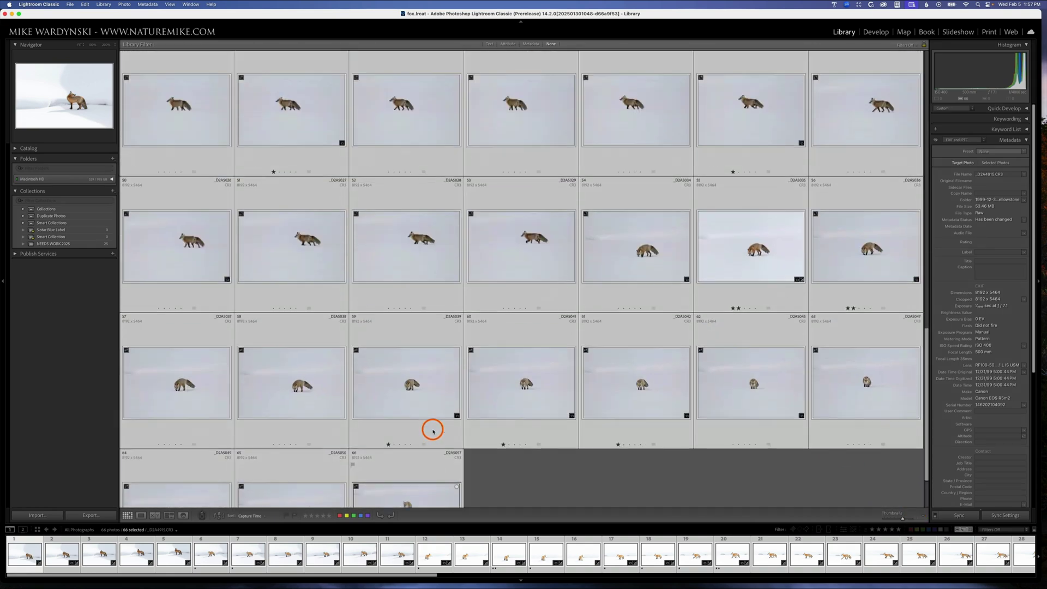
super+click(415, 249)
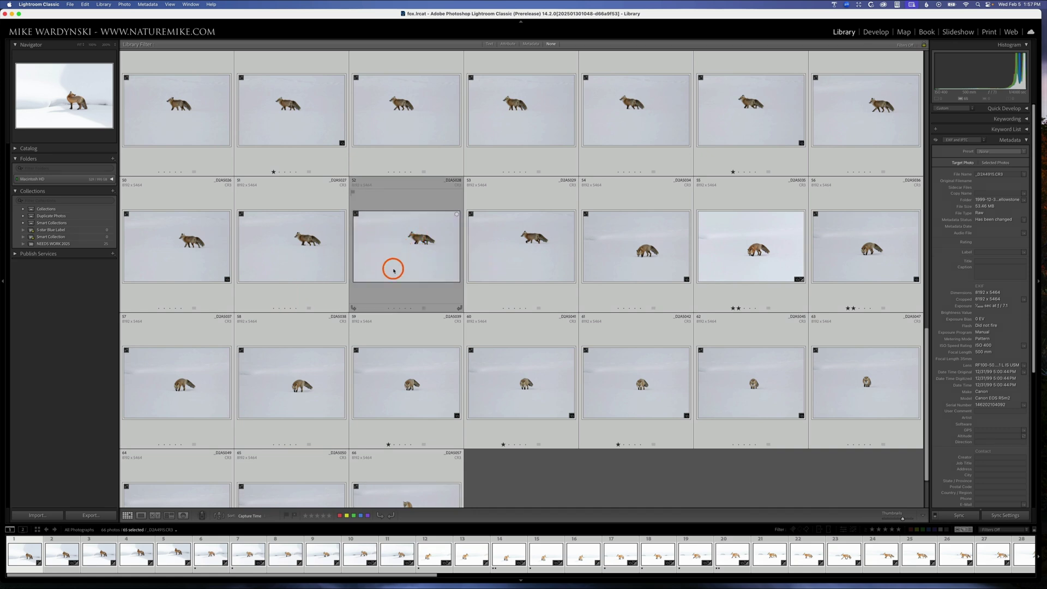
super+click(389, 242)
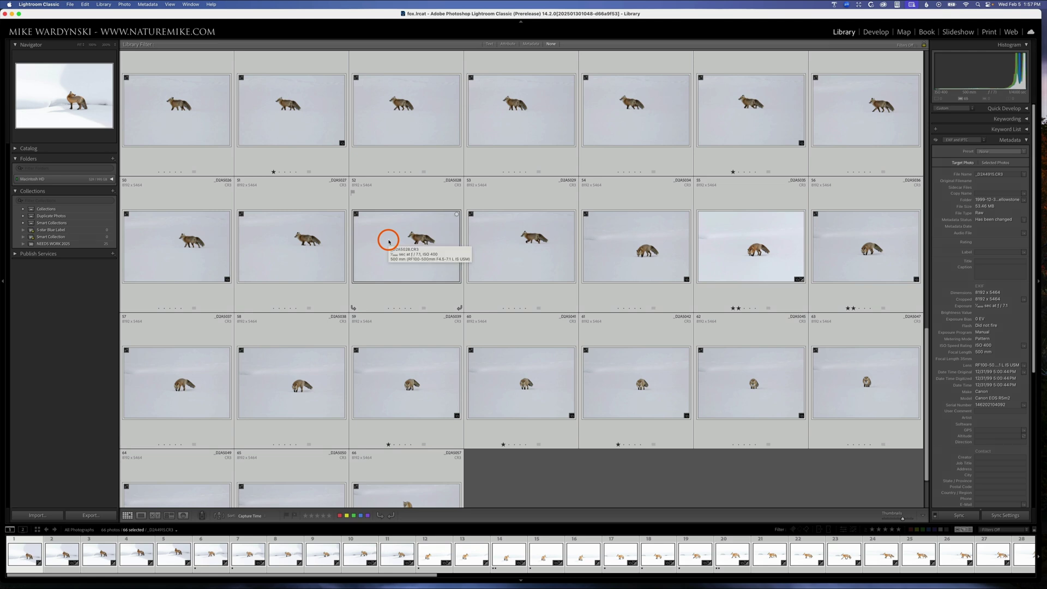
Delete the 66 selected photos from disk through the Remove Photos prompt
key(Delete)
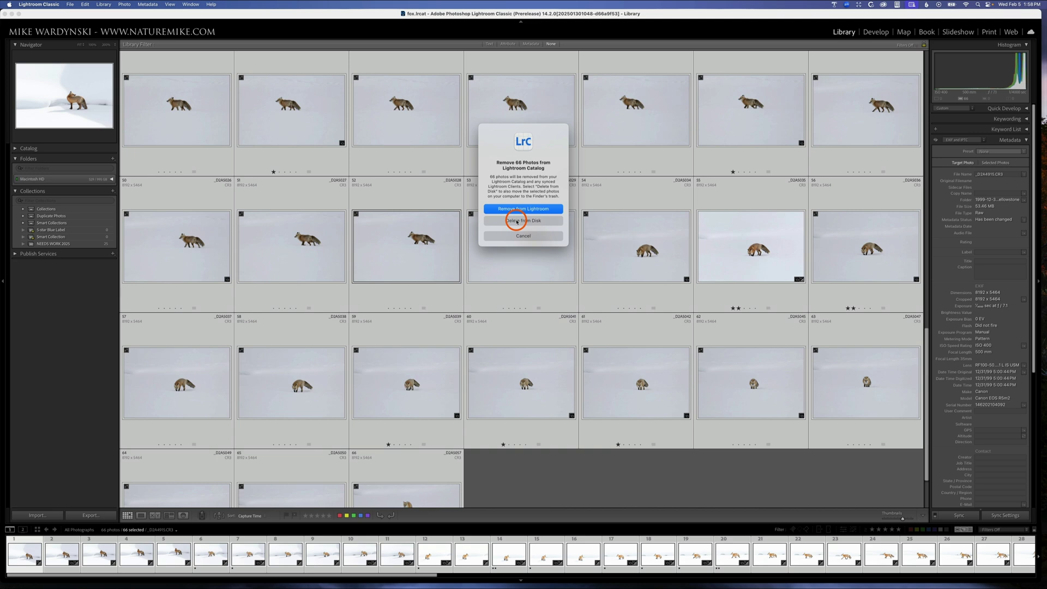
click(517, 222)
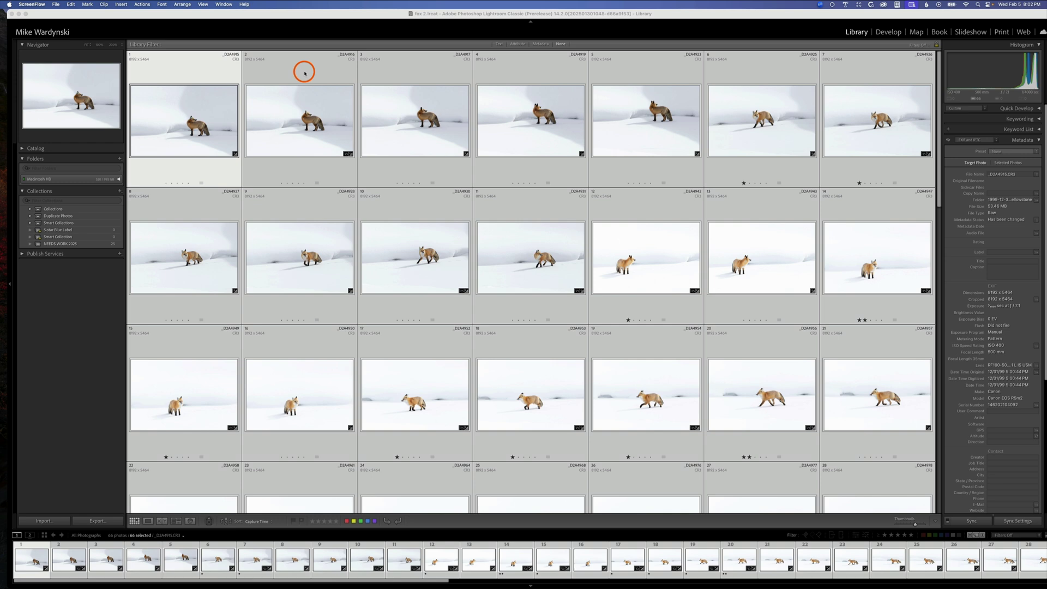
Open _D2A4915.CR3 large in Develop and flag it as rejected
click(197, 106)
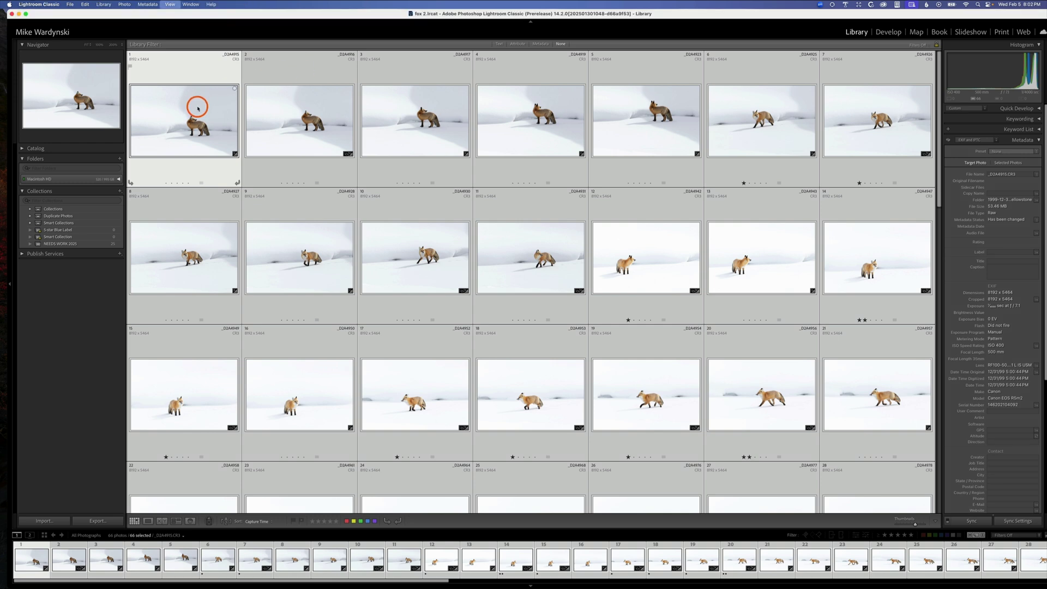
key(d)
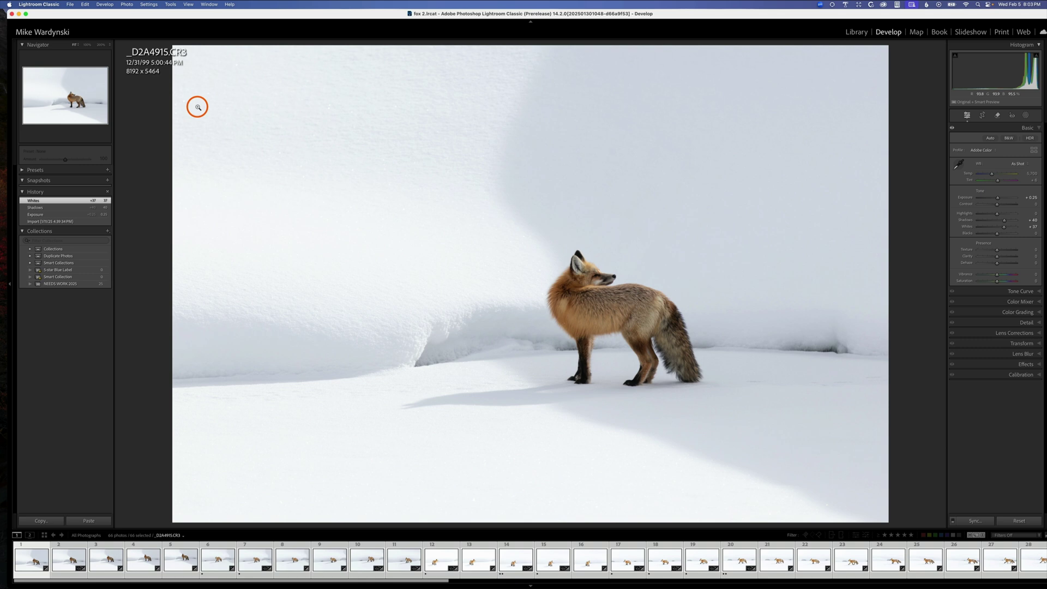
key(x)
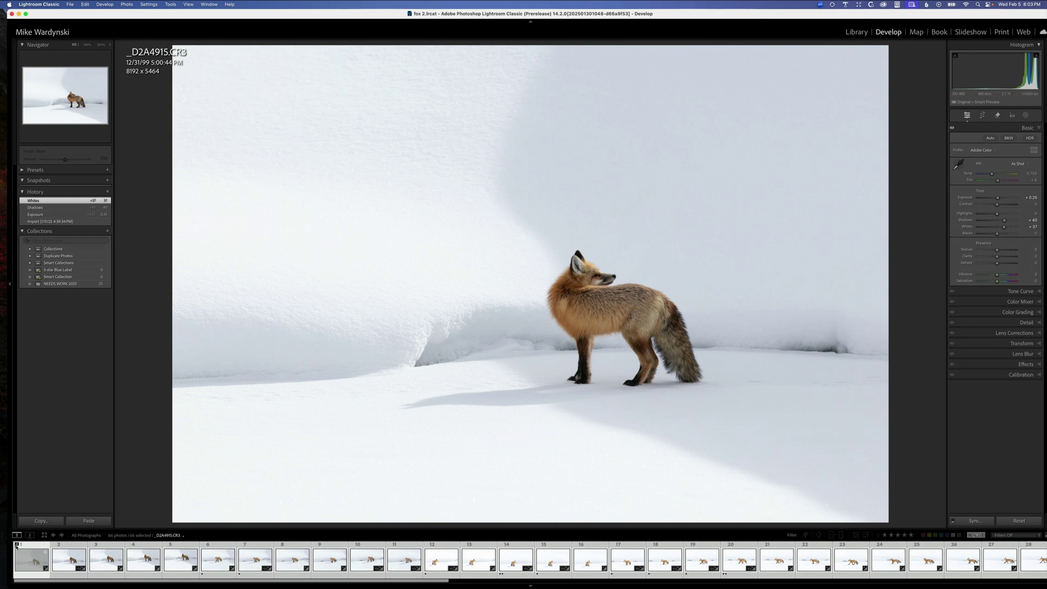
Move to _D2A4916 and try reject and pick flags before clearing its flag
click(29, 560)
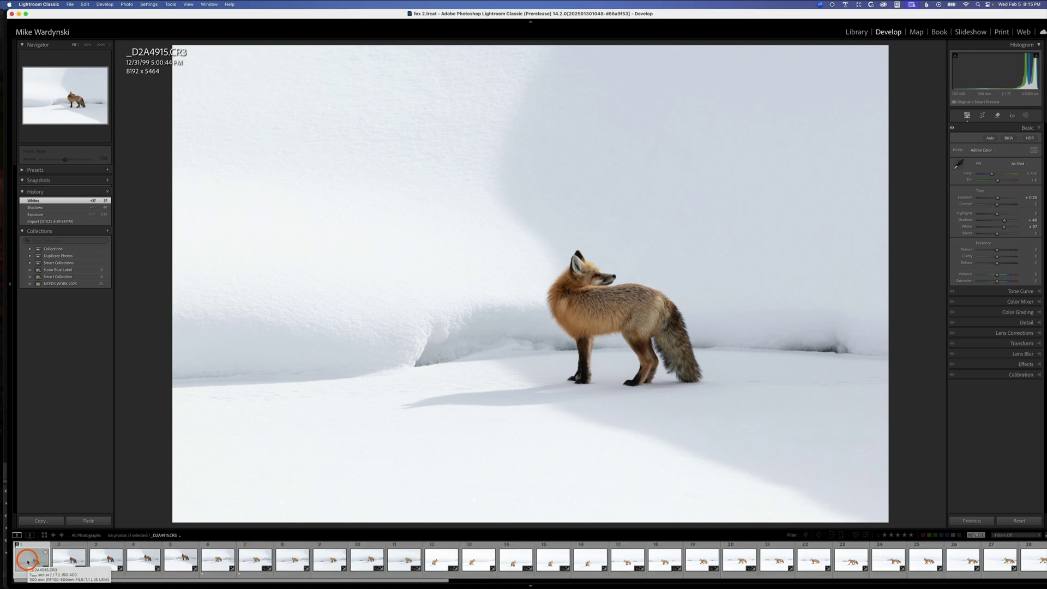
key(Right)
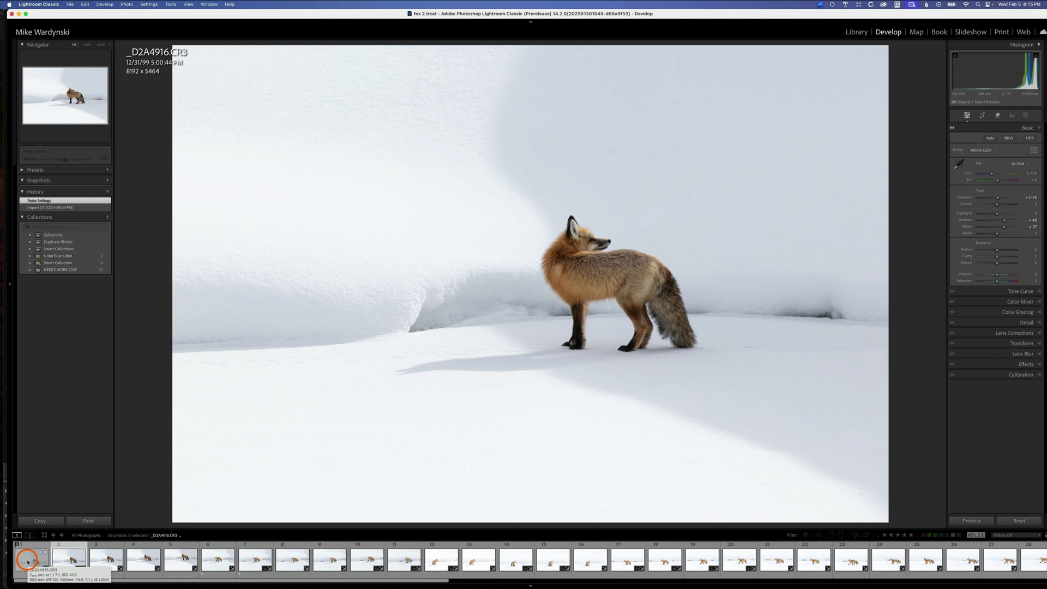
key(x)
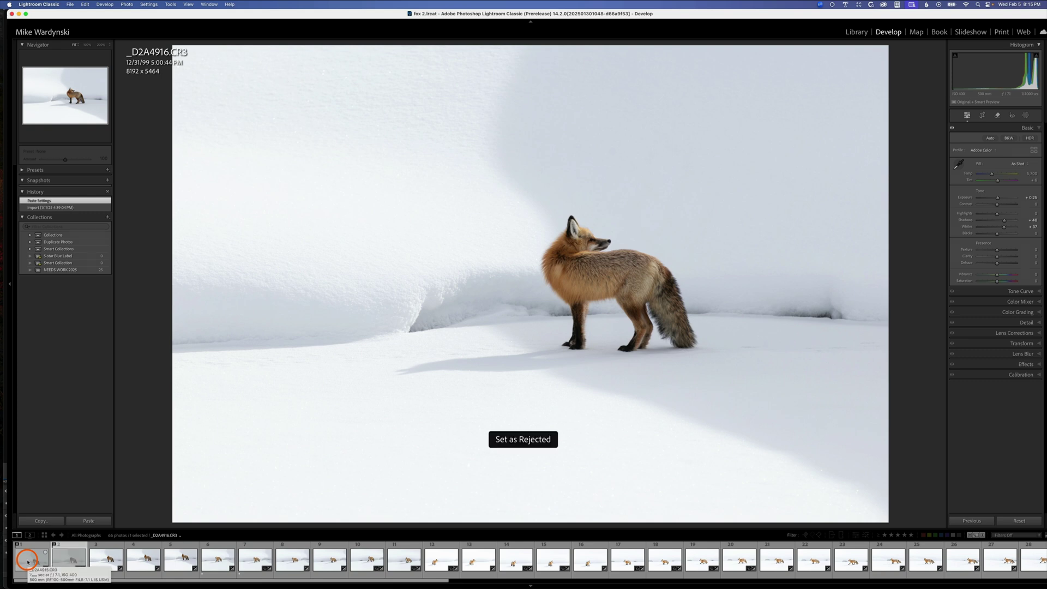
key(p)
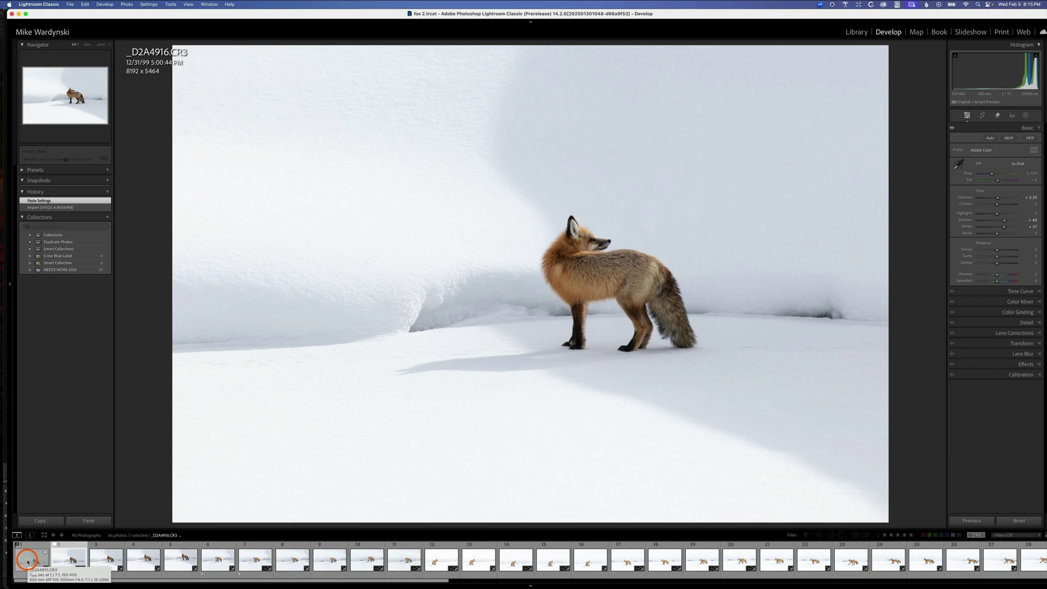
key(u)
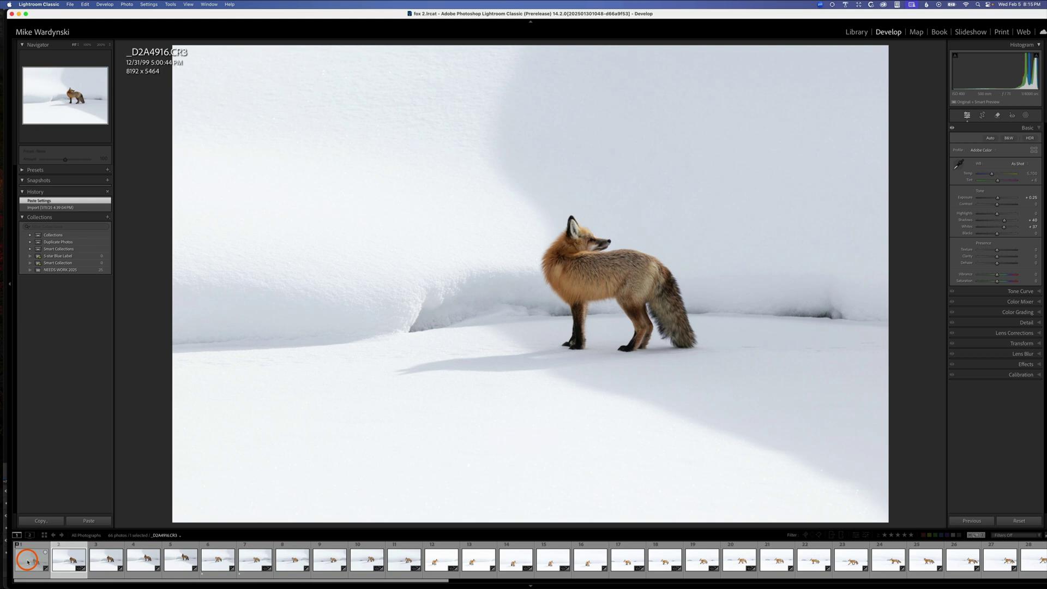
Rate _D2A4916 one star, then five stars, then reset it to zero
key(1)
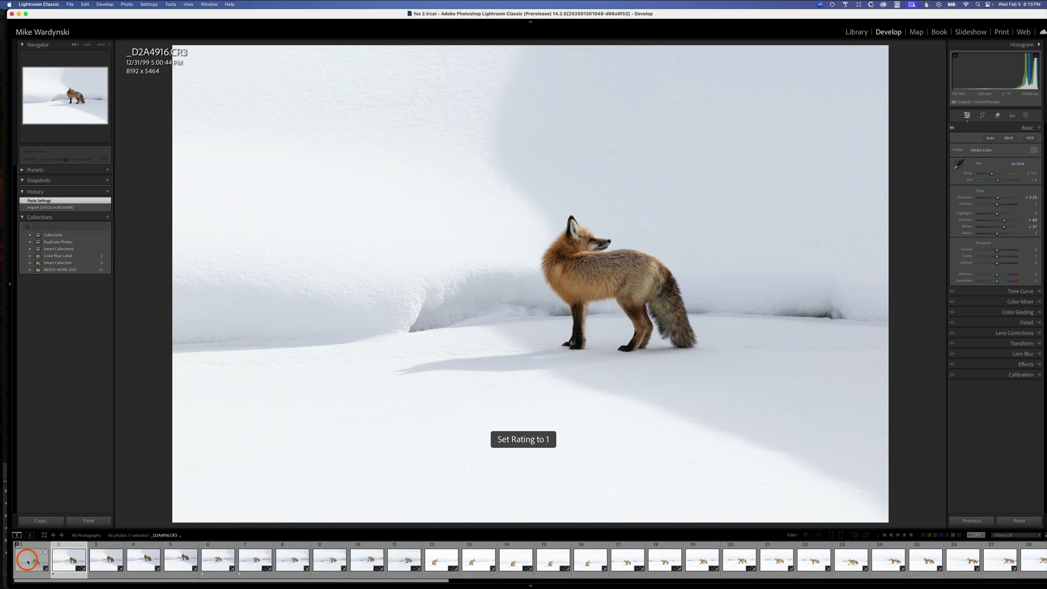
key(5)
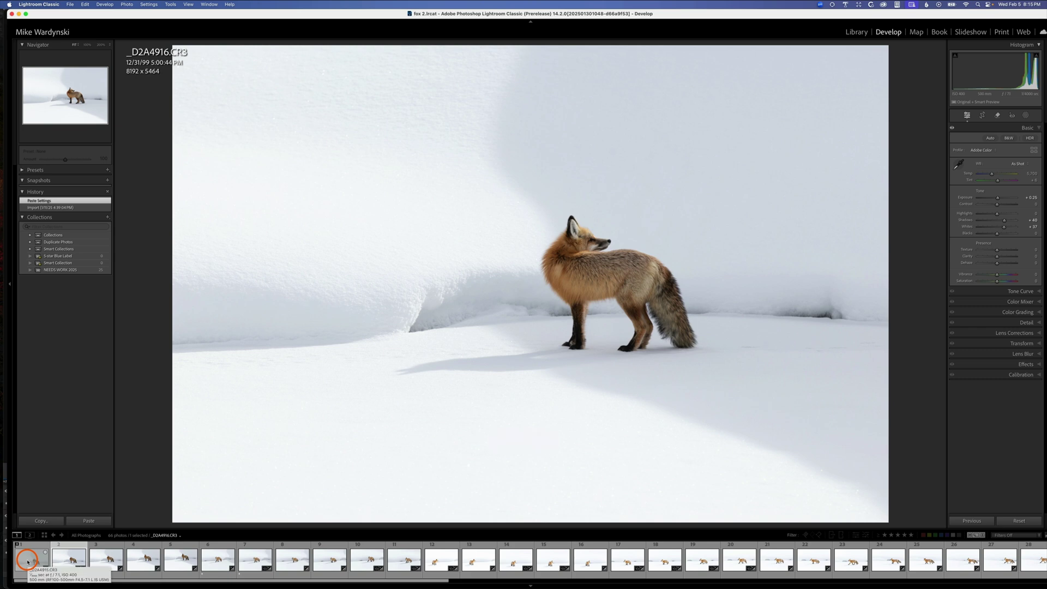
key(0)
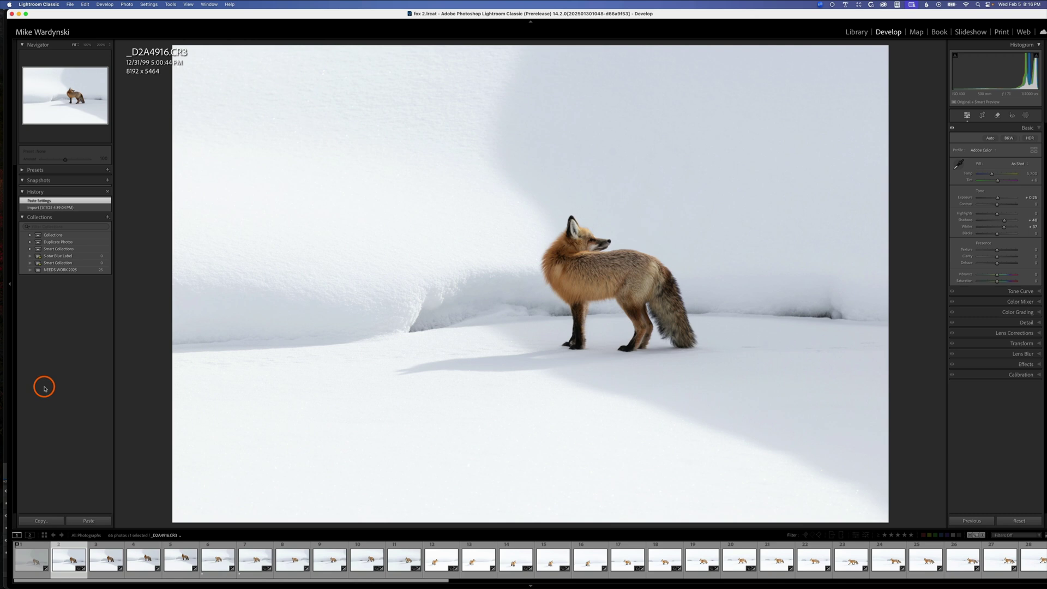
Step forward through _D2A4917 and _D2A4919, flagging picks along the way
key(Right)
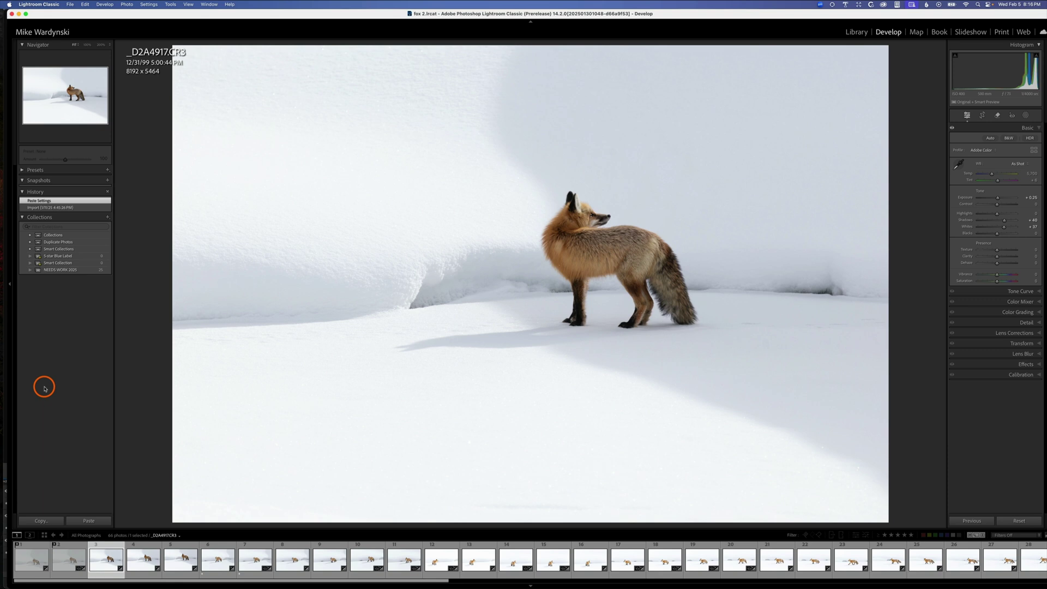
key(Right)
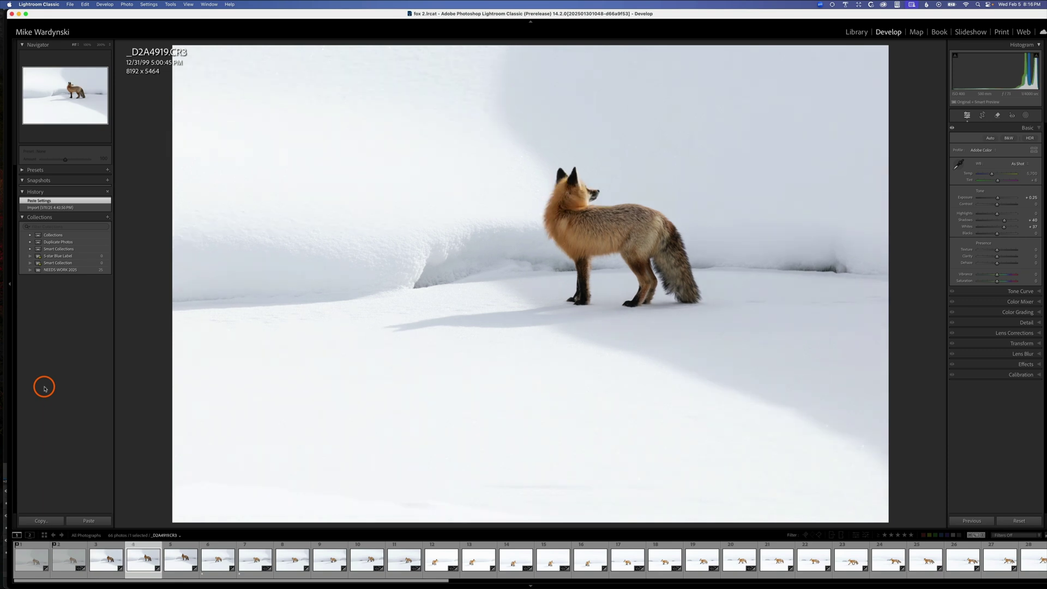
key(p)
key(p)
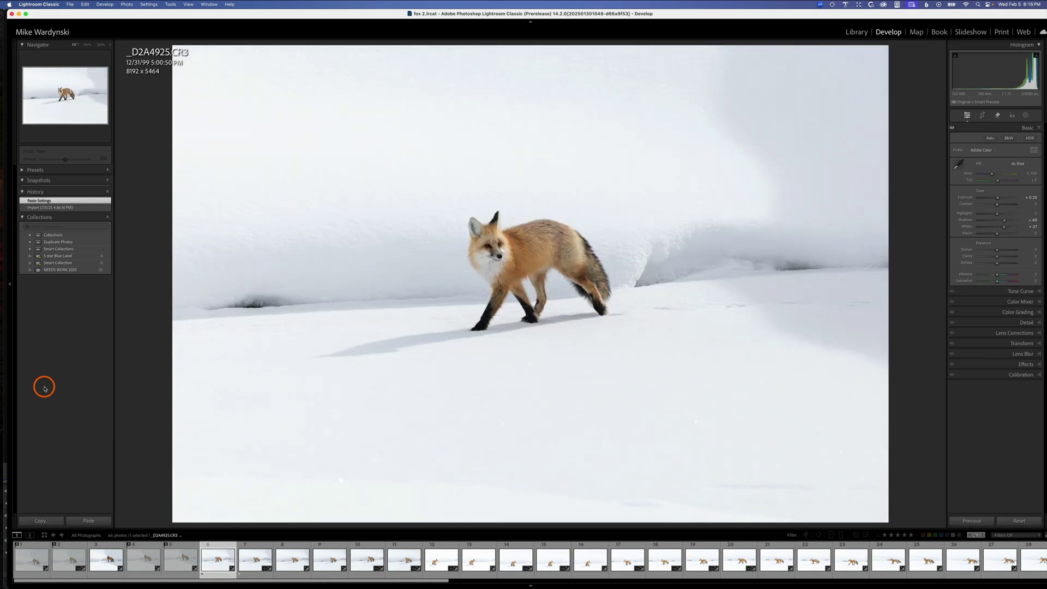
Flip back and forth between _D2A4925 and _D2A4926 to compare them
key(Right)
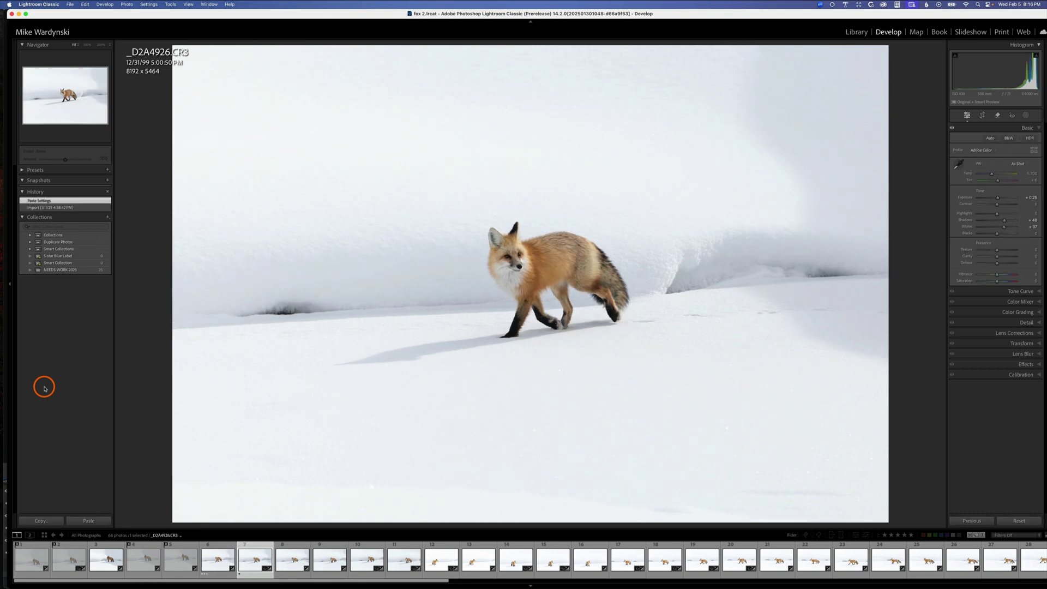
key(Left)
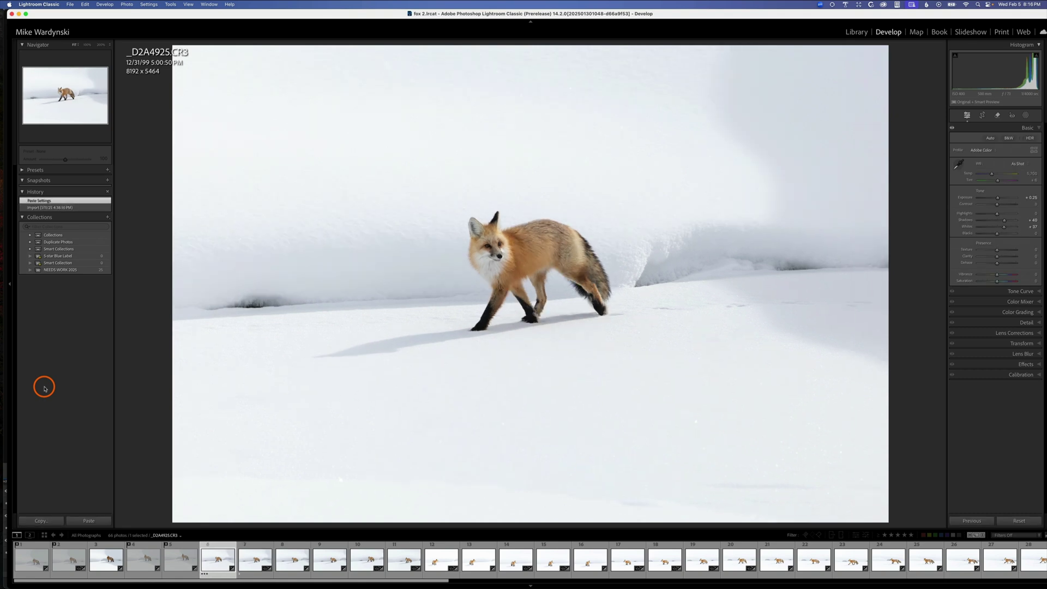
key(Right)
key(Left)
key(Right)
key(Left)
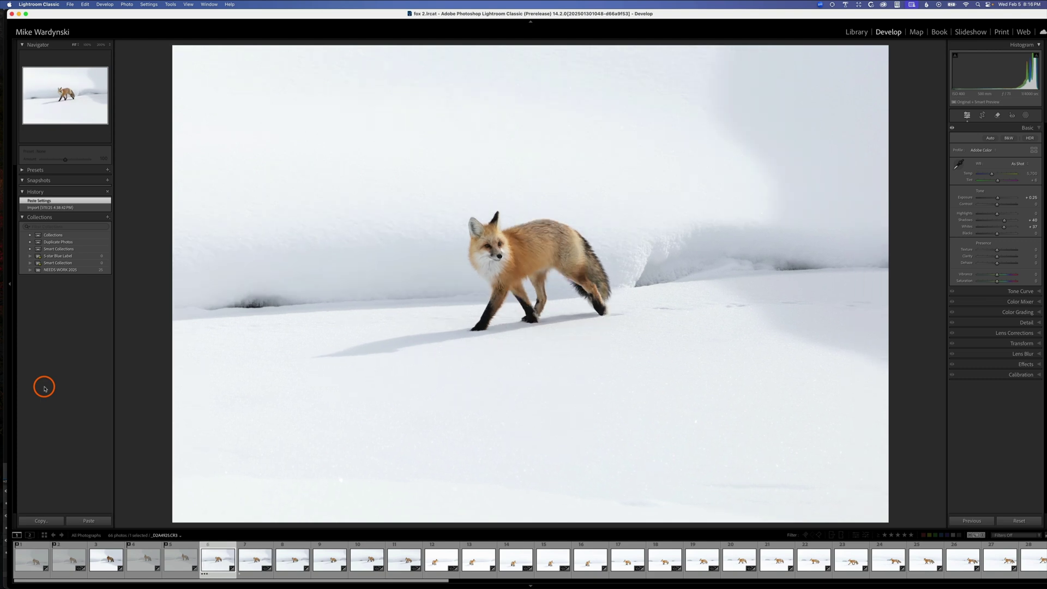
key(Right)
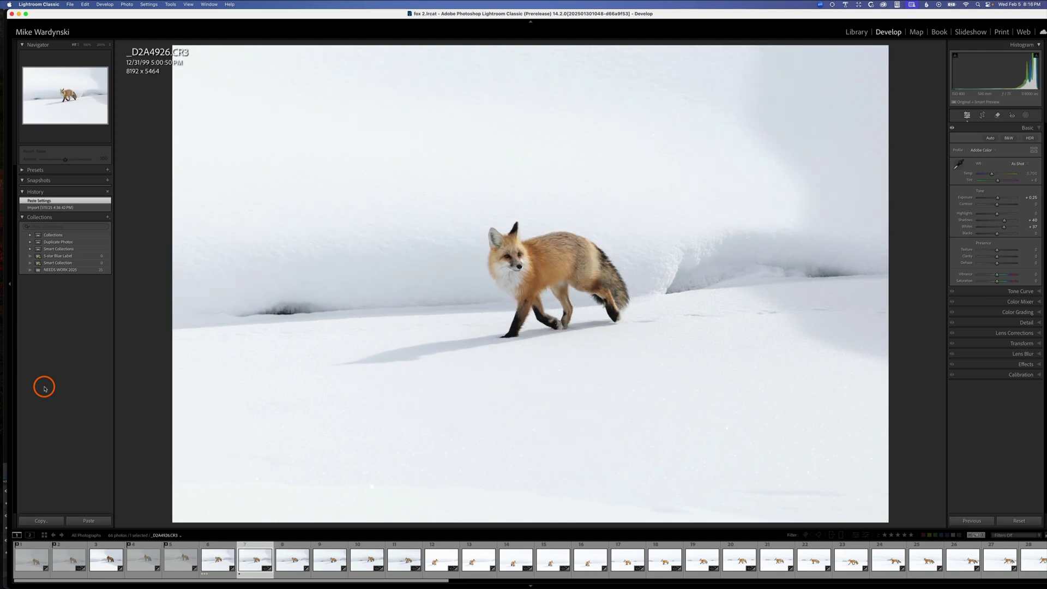
Check _D2A4927's sharpness at 100% and 200% magnification
key(Right)
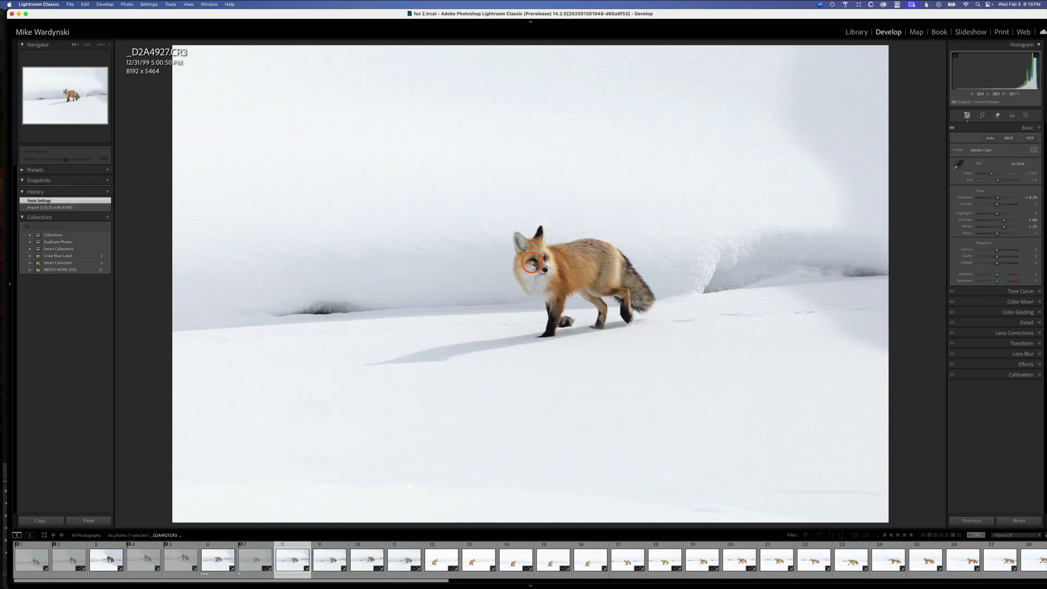
click(532, 263)
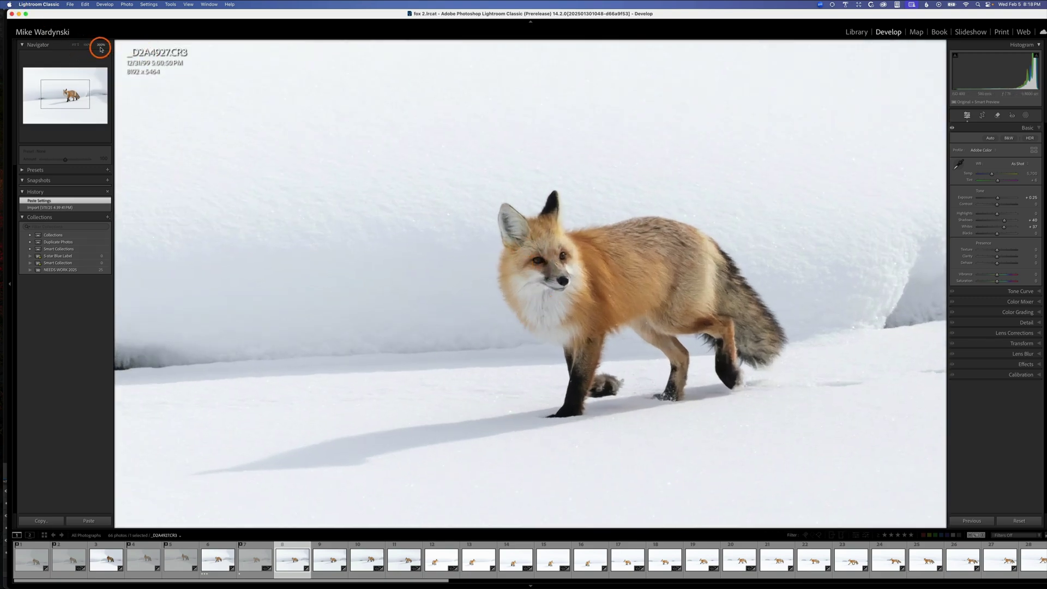
click(101, 44)
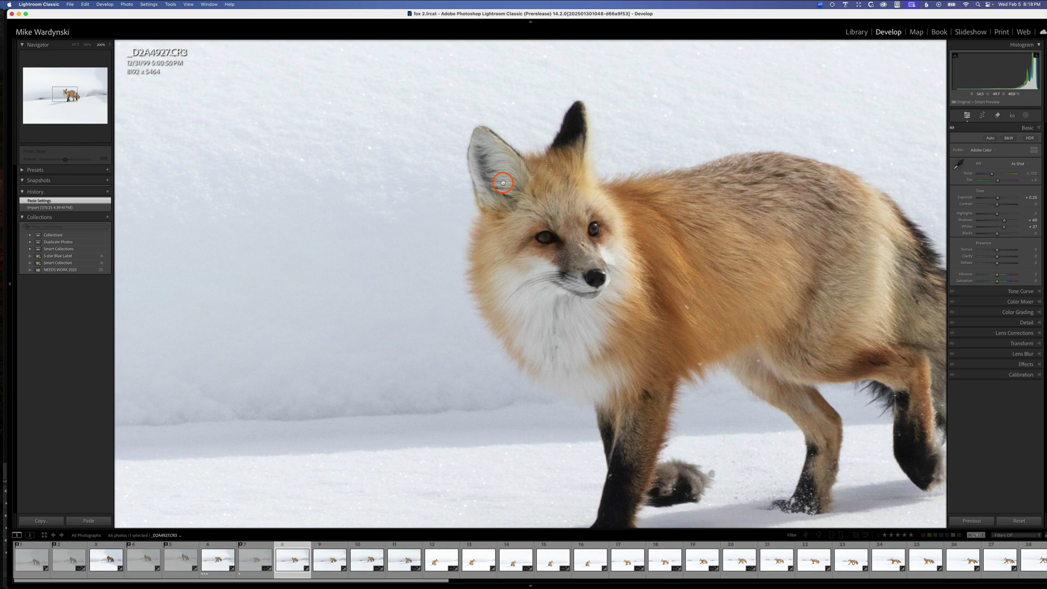
click(87, 45)
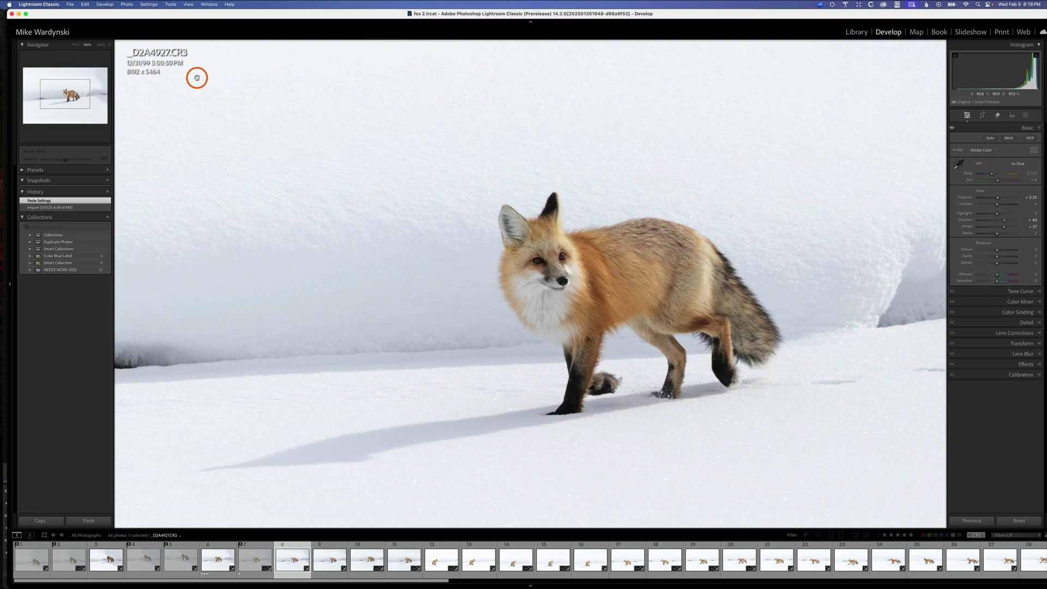
Compare _D2A4928's enlarged fox face against _D2A4927, then fit the photo to view
key(Right)
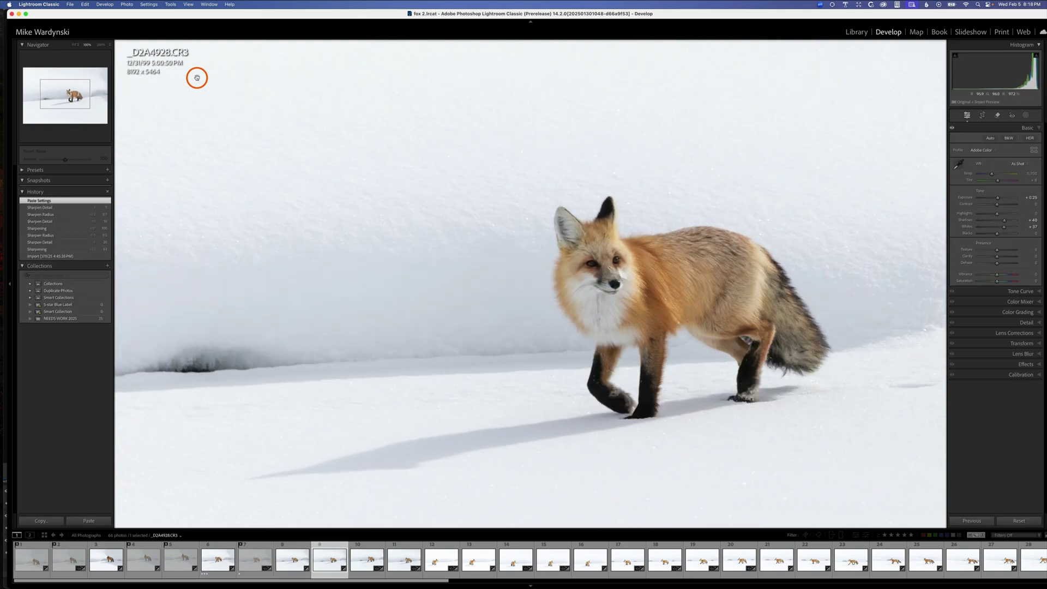
click(101, 46)
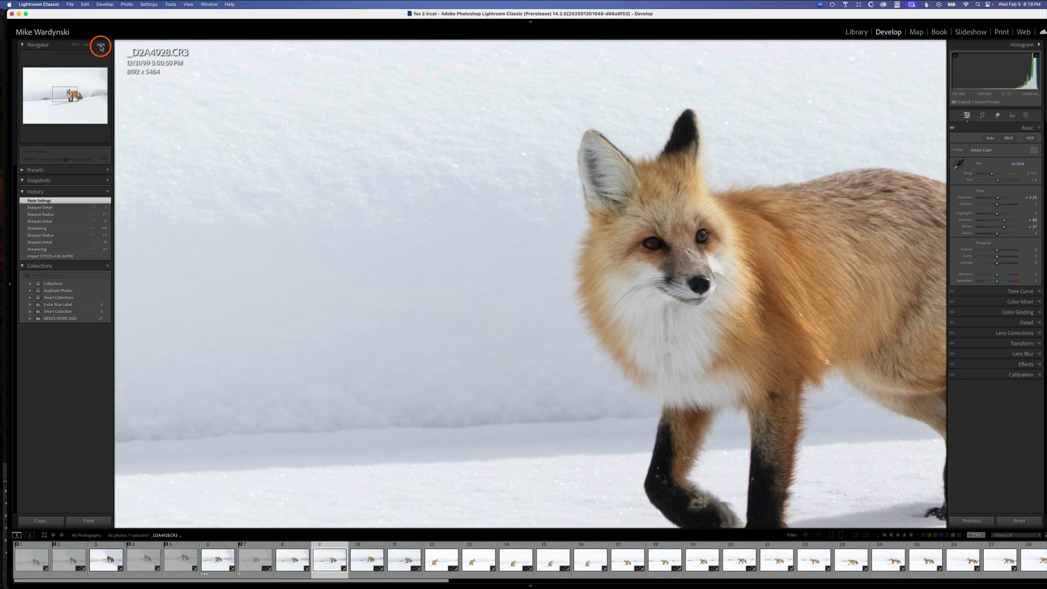
key(Left)
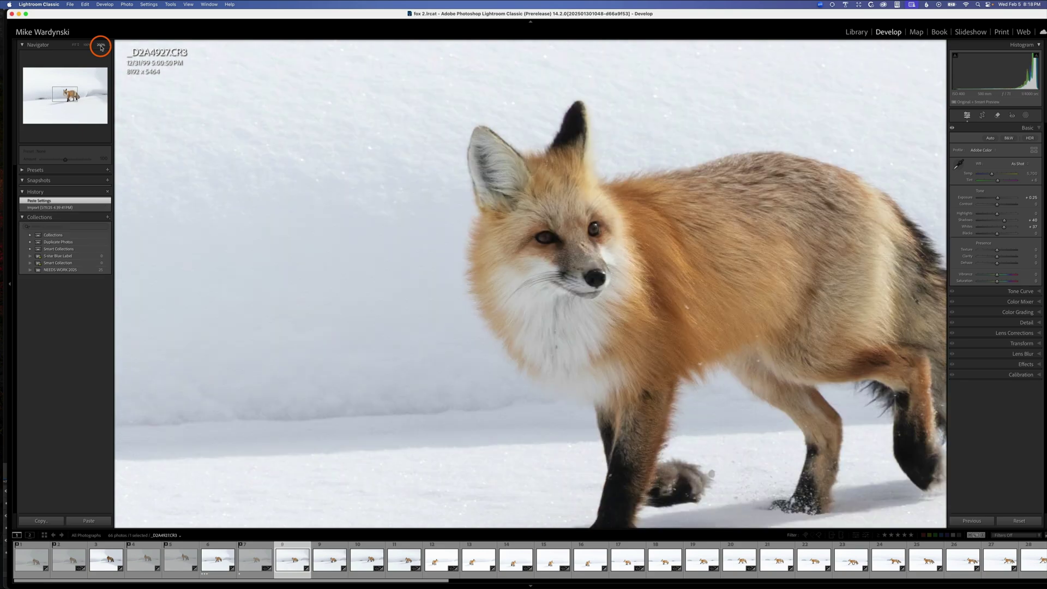
key(Right)
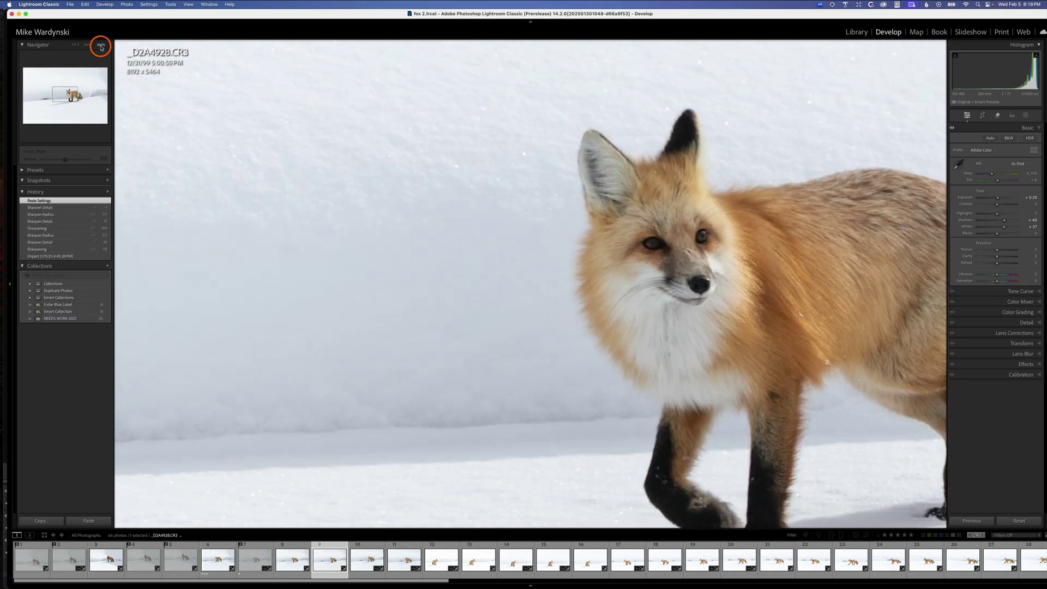
key(Left)
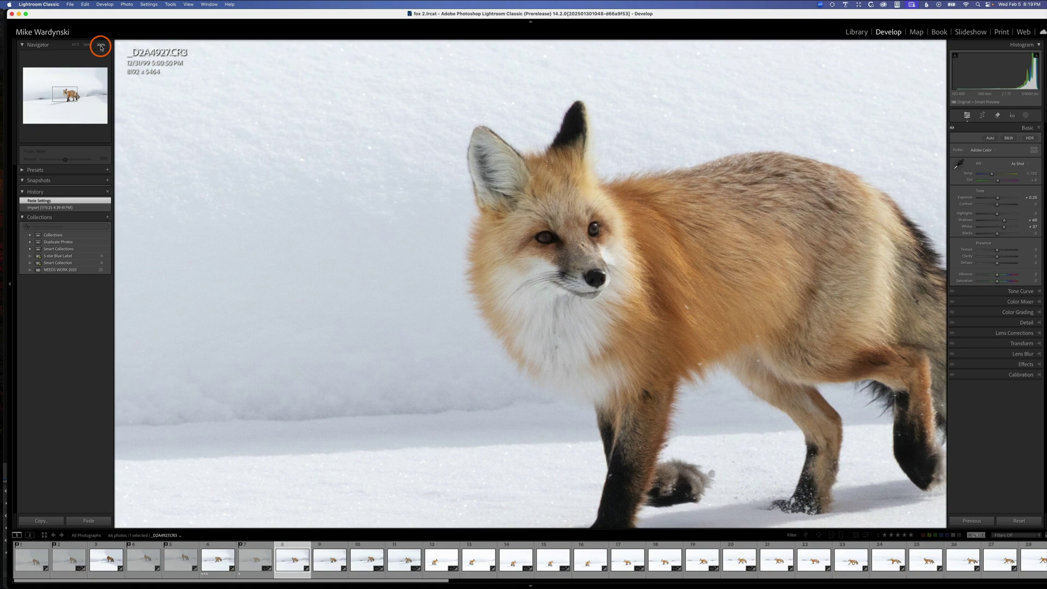
key(Right)
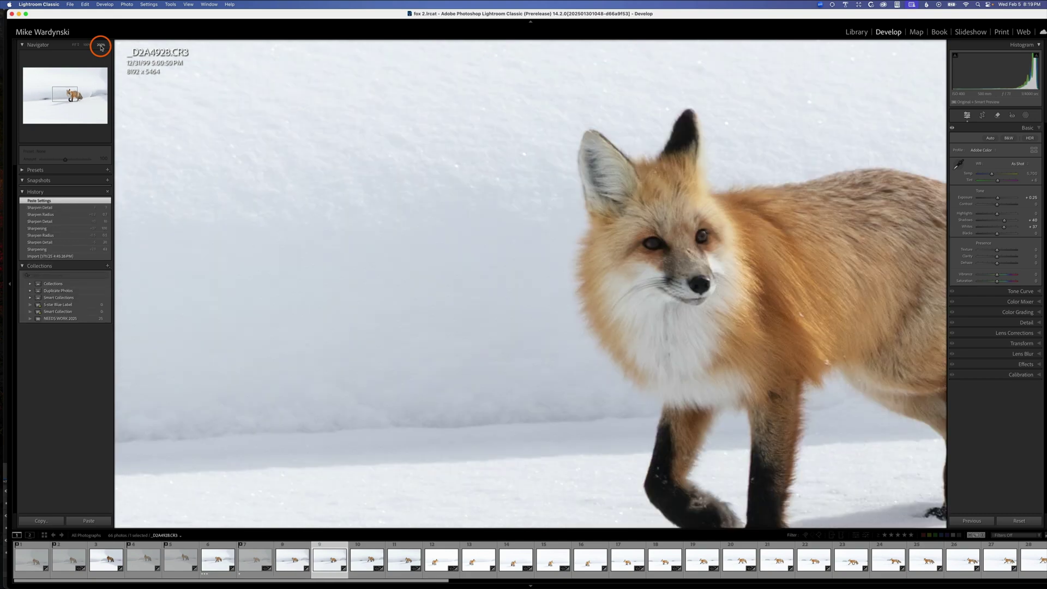
click(75, 45)
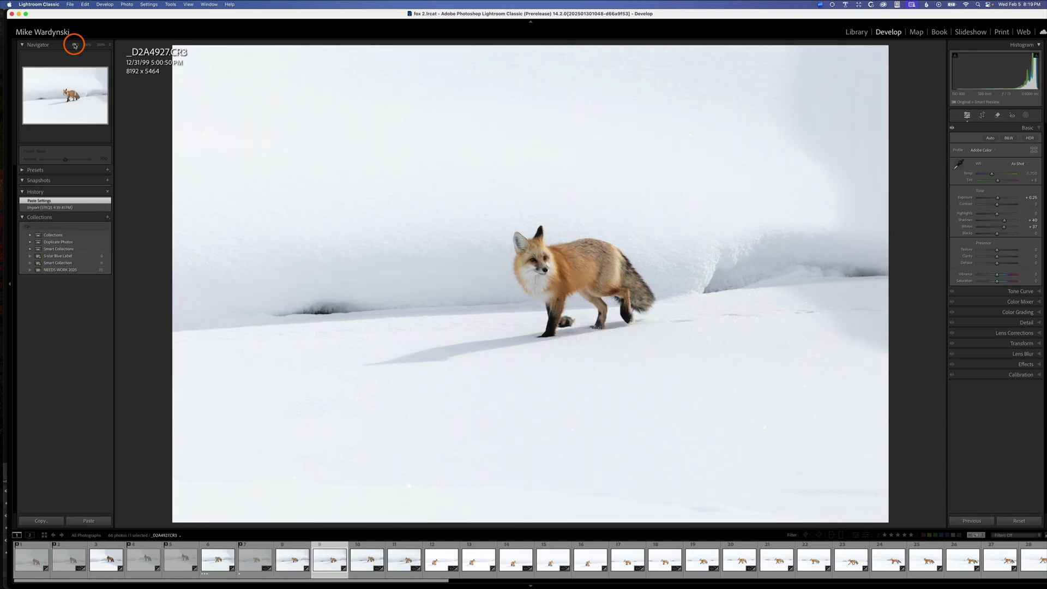
Recheck _D2A4927 at 100% and 200%, then advance to _D2A4928
key(Left)
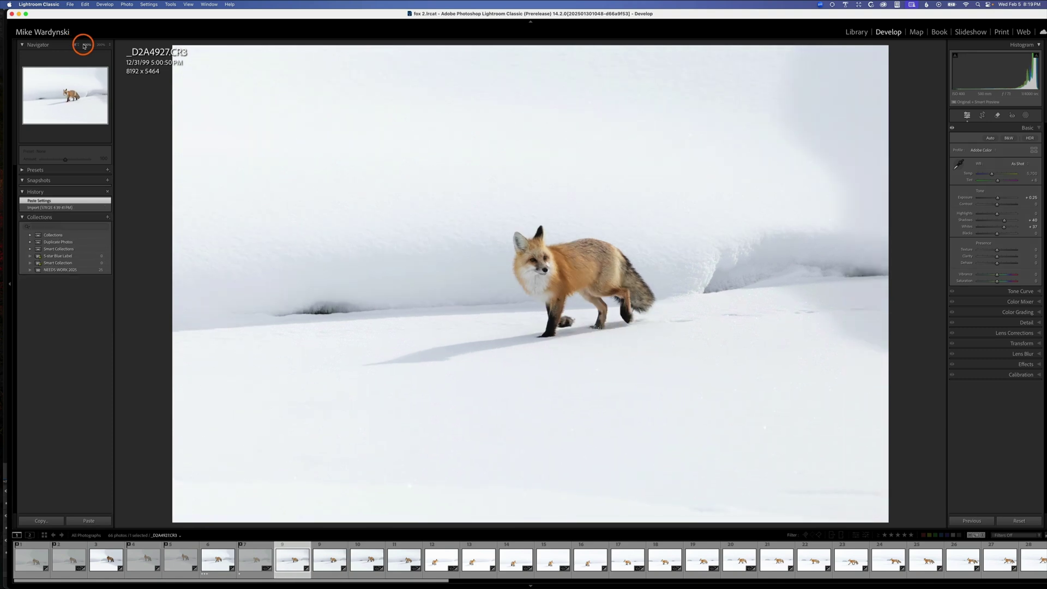
click(87, 45)
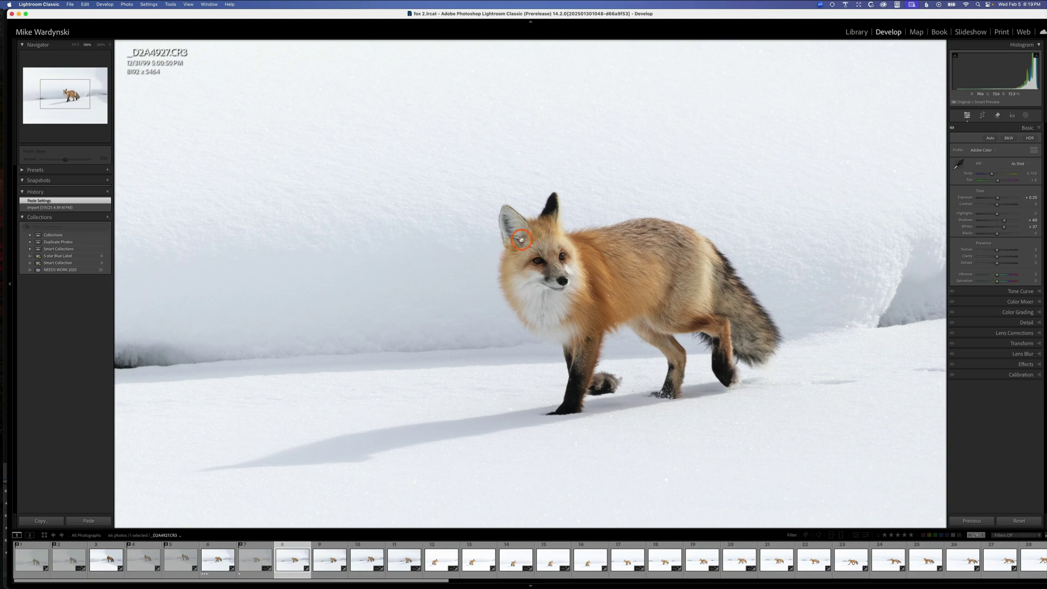
click(99, 45)
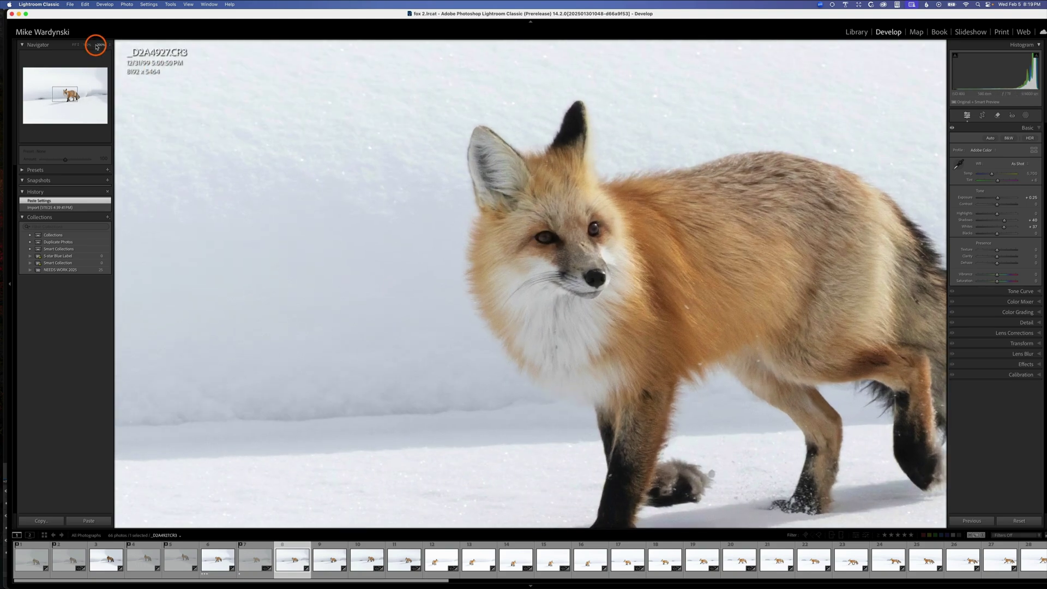
key(Right)
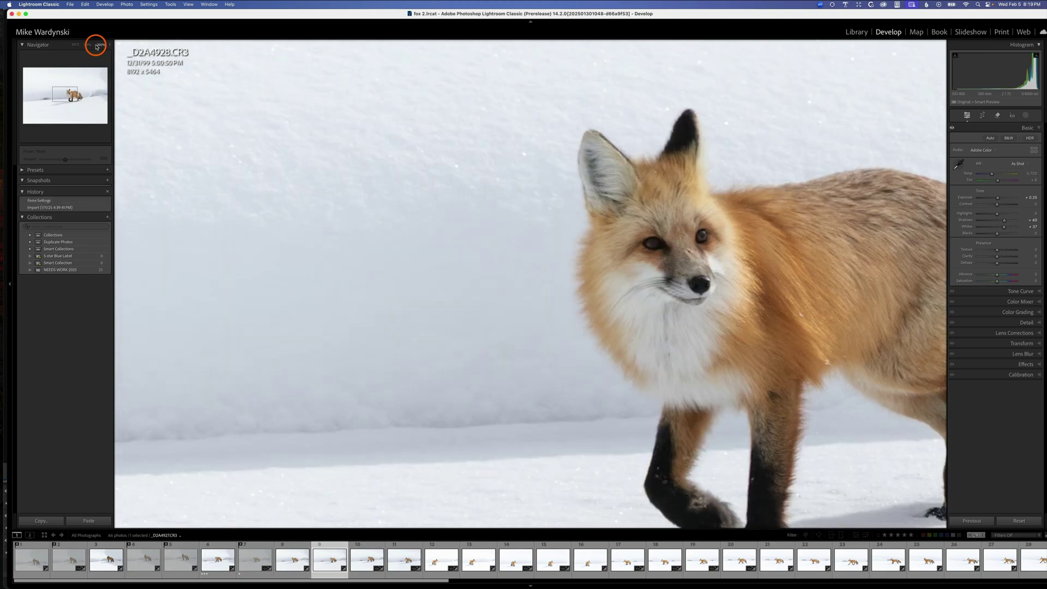
Advance to _D2A4930 and start deleting the rejected photos with Cmd+Delete
key(Right)
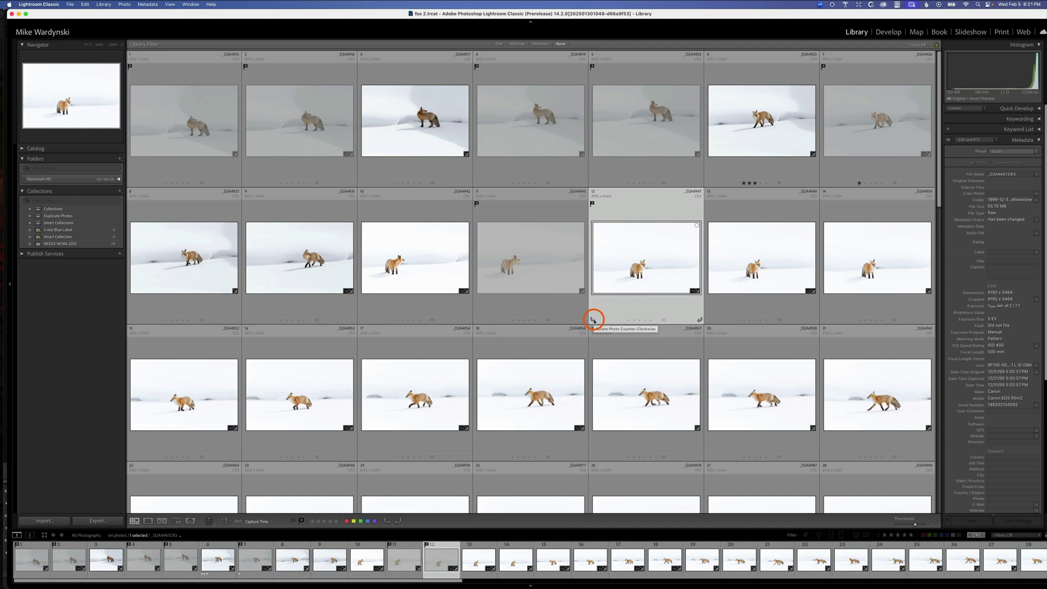
key(super+BackSpace)
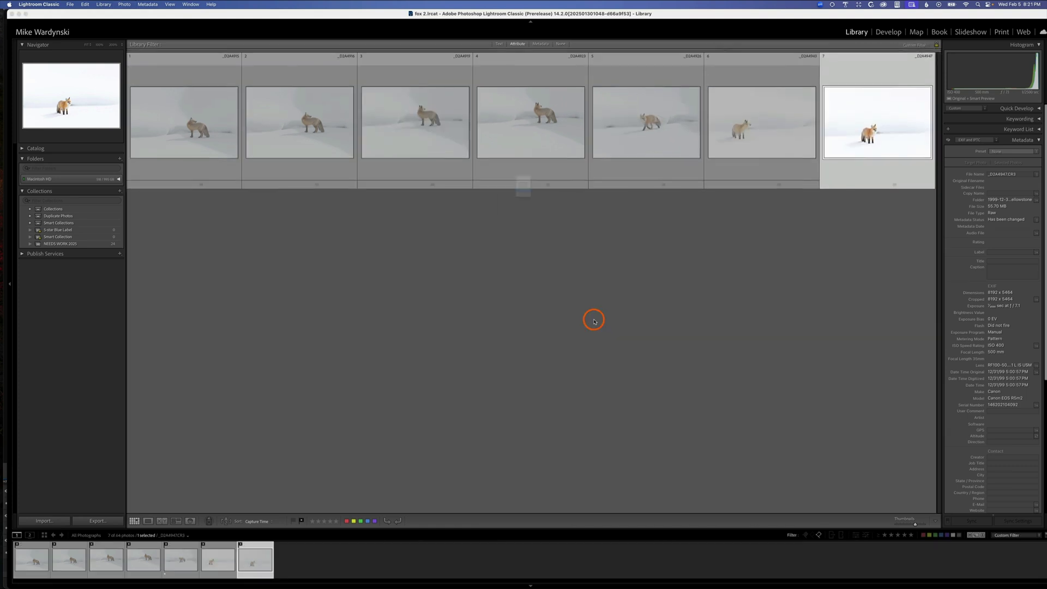